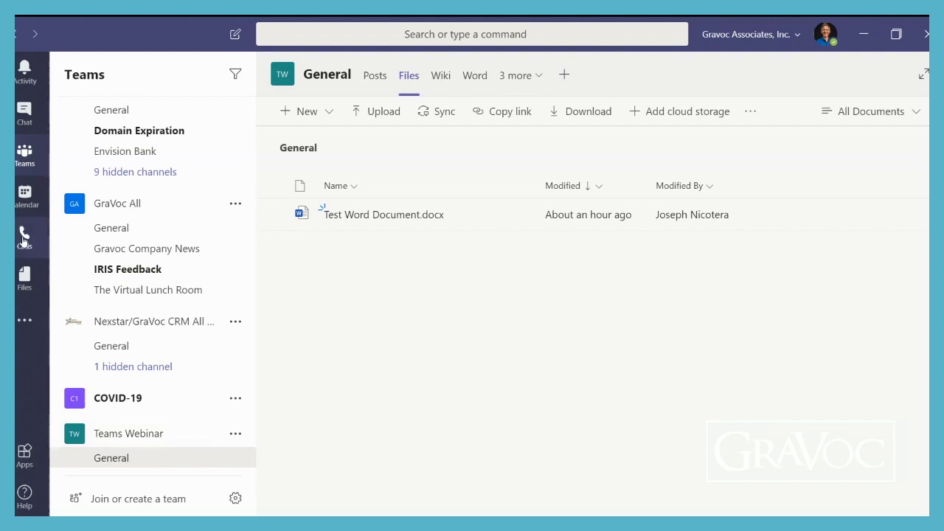
Open the calls area and look through the speed dial and suggested contacts
click(22, 240)
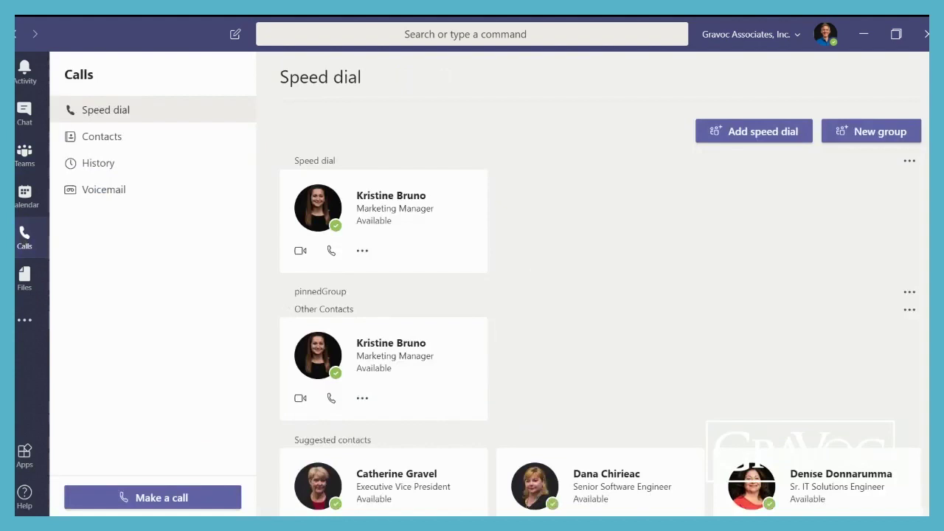
scroll(601, 310, down, 5)
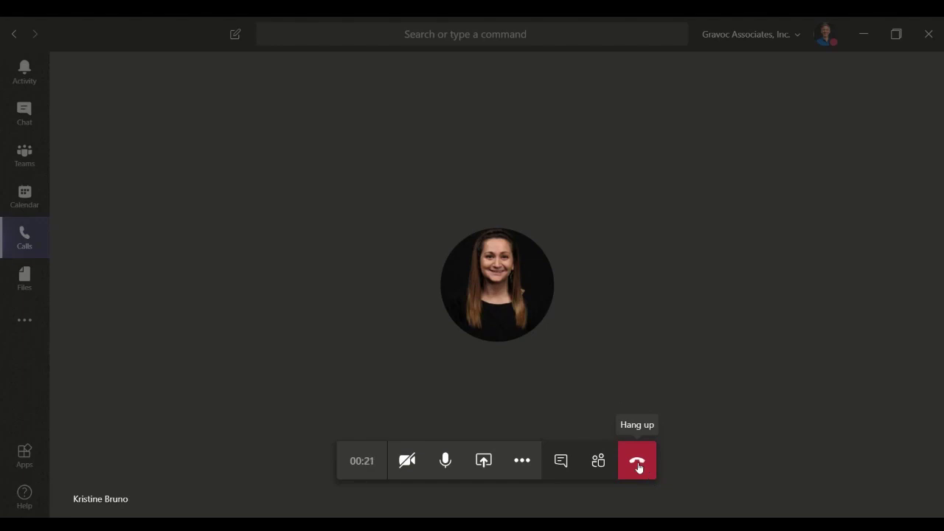
Hang up the one-to-one call with the marketing manager and rate its quality five stars
click(639, 467)
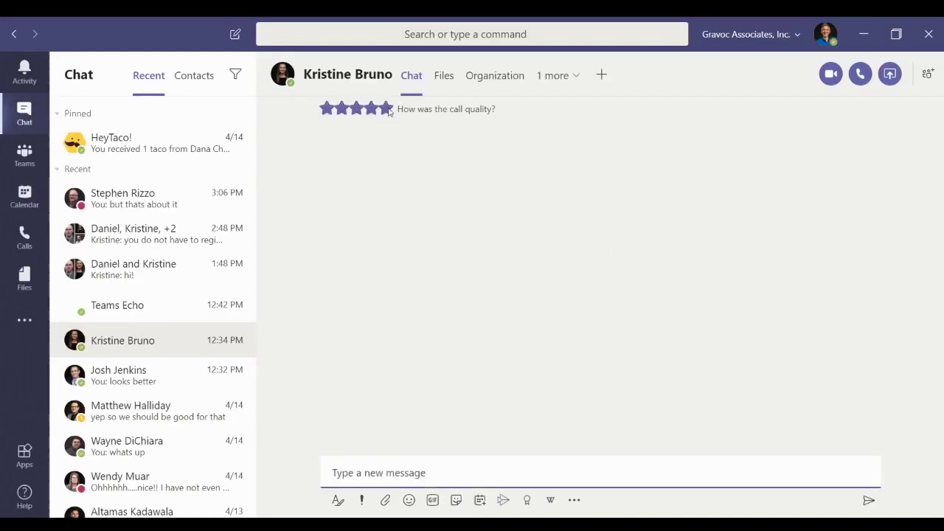
click(386, 110)
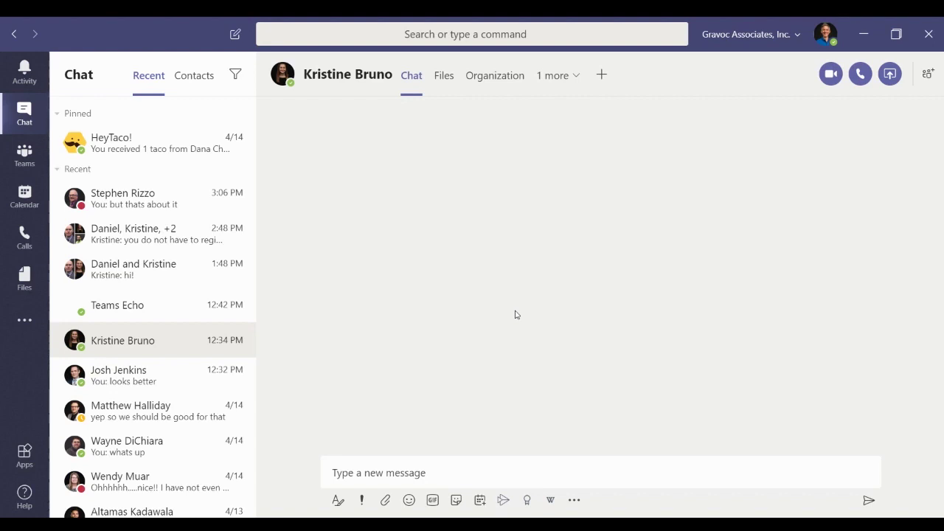
Return to the marketing manager's chat by way of the calls area and start an audio call
click(24, 238)
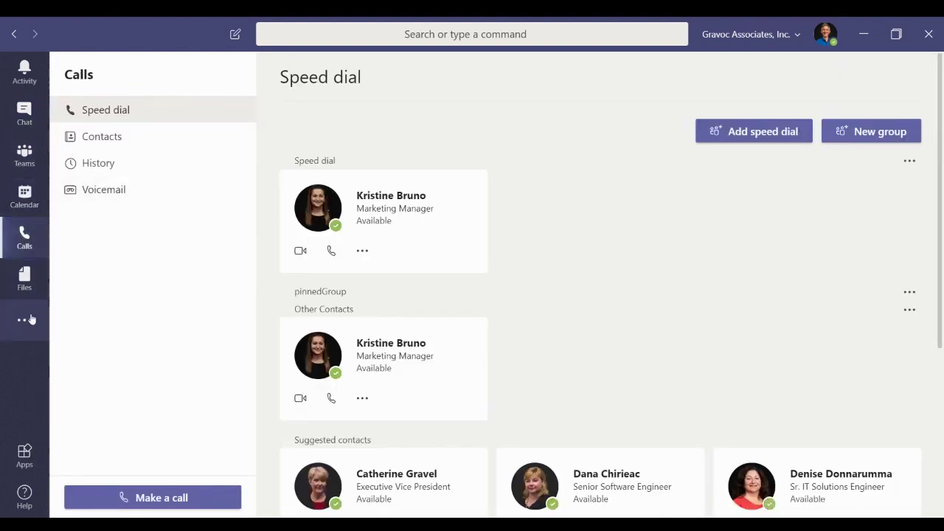
click(27, 111)
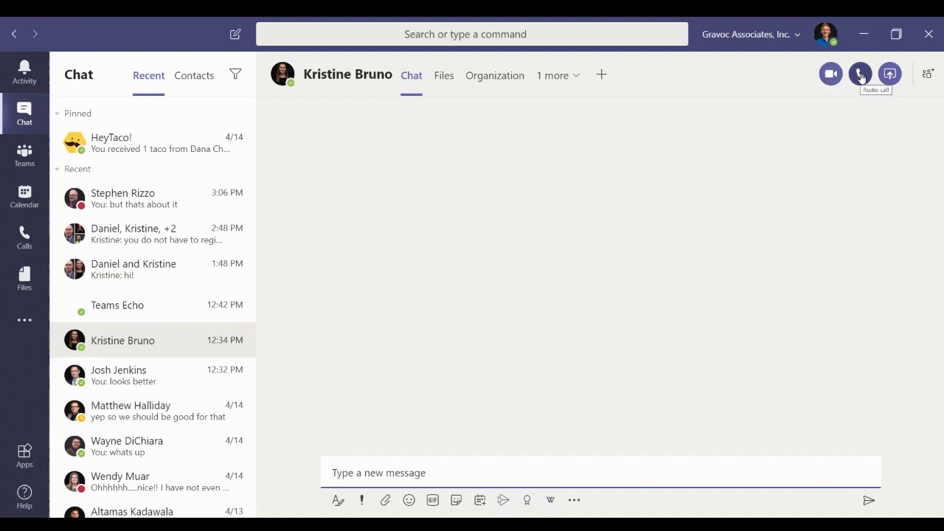
click(861, 74)
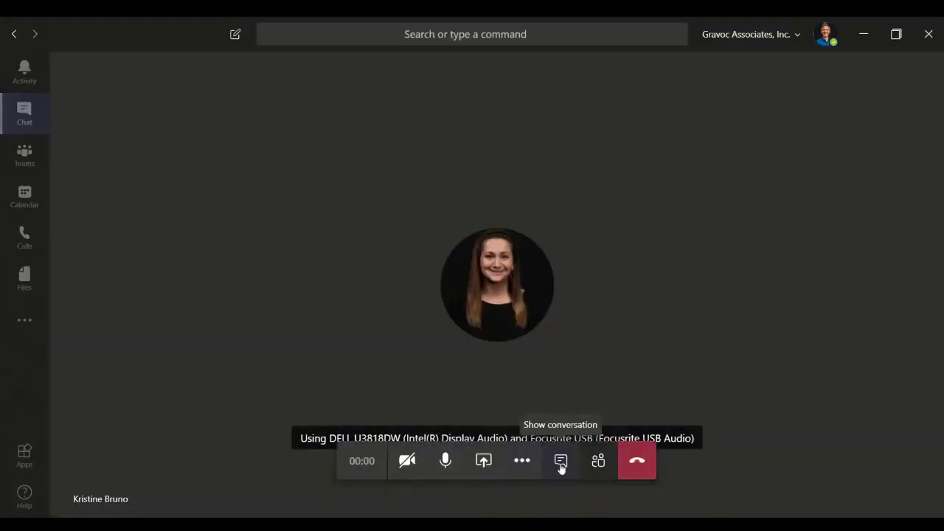
Show the call participants and invite the Director of IT Services to the ongoing call
click(606, 465)
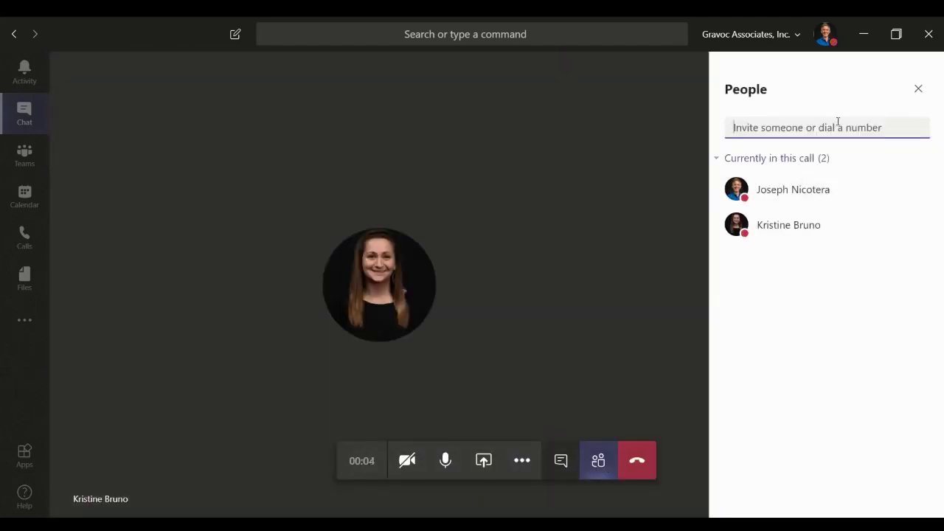
text(steve)
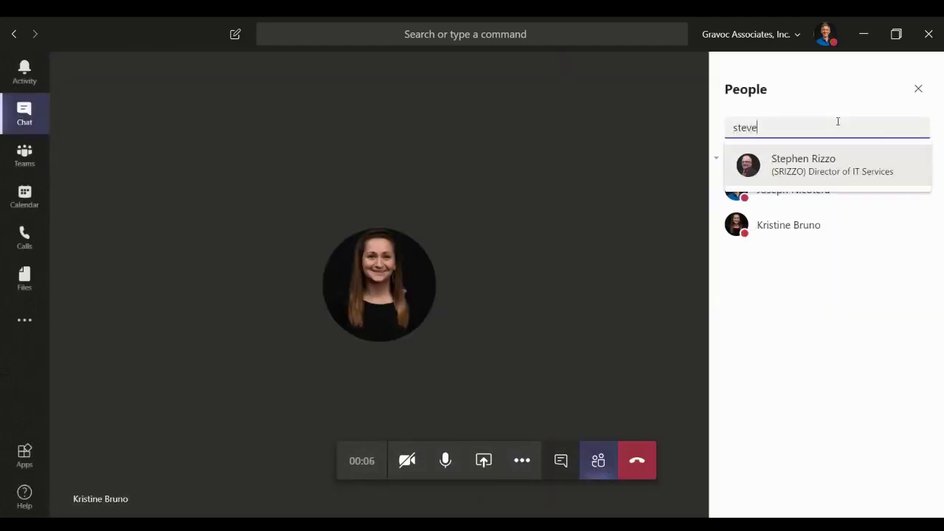
click(838, 163)
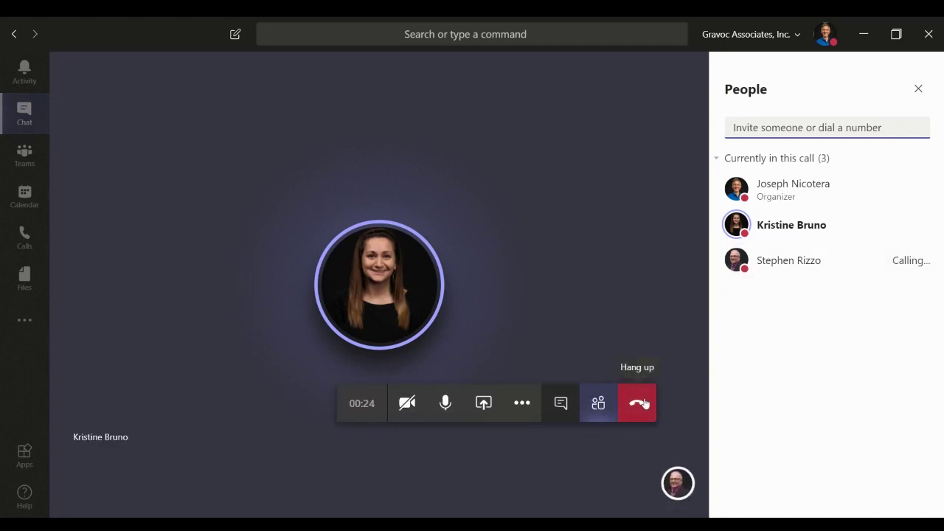
Leave the three-person call and rate its quality five stars
right_click(780, 268)
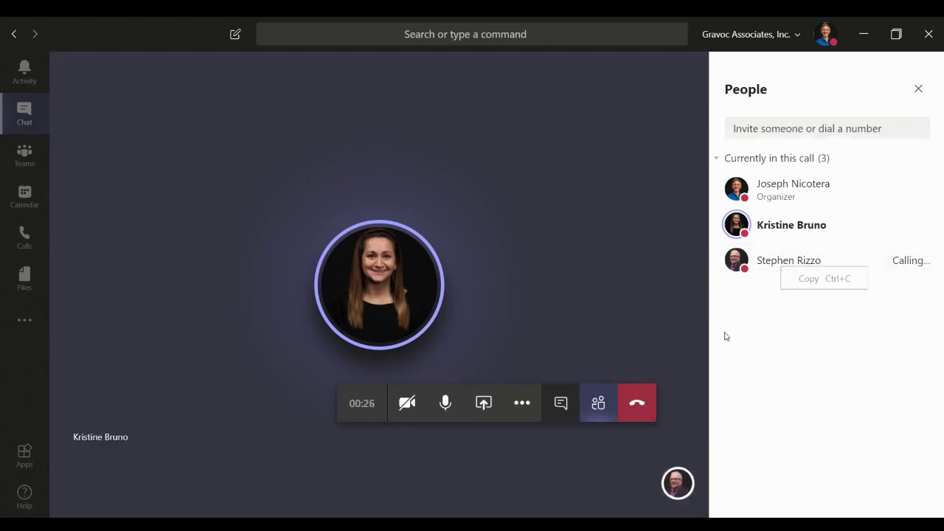
click(649, 410)
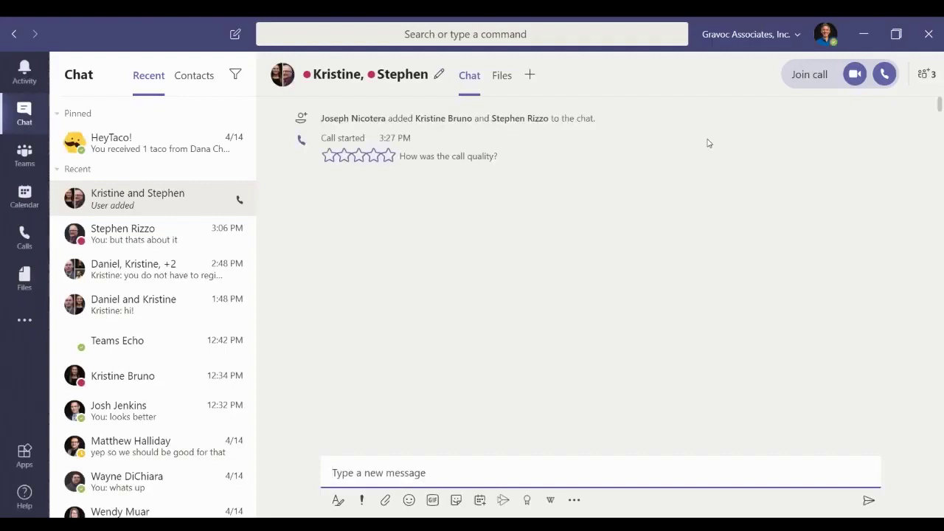
click(388, 156)
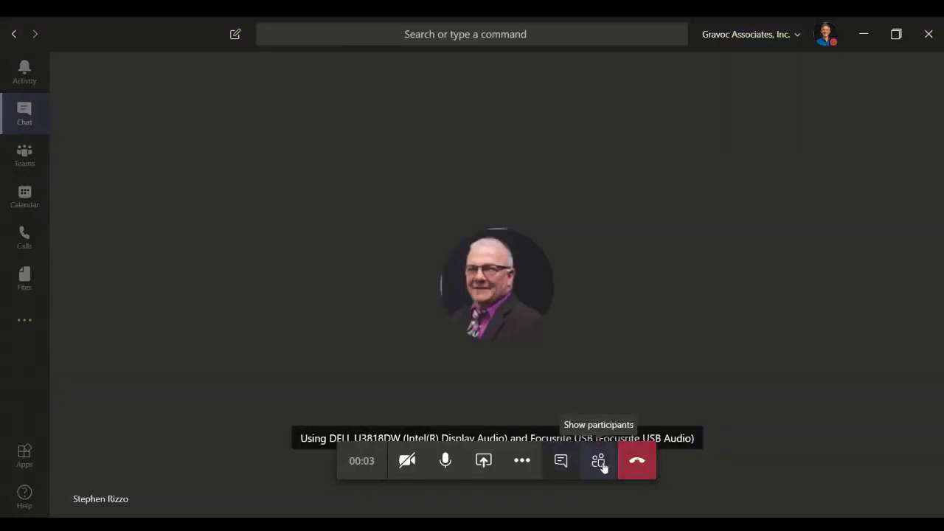
Invite the marketing manager to the call with the Director of IT Services, and hang up
click(602, 465)
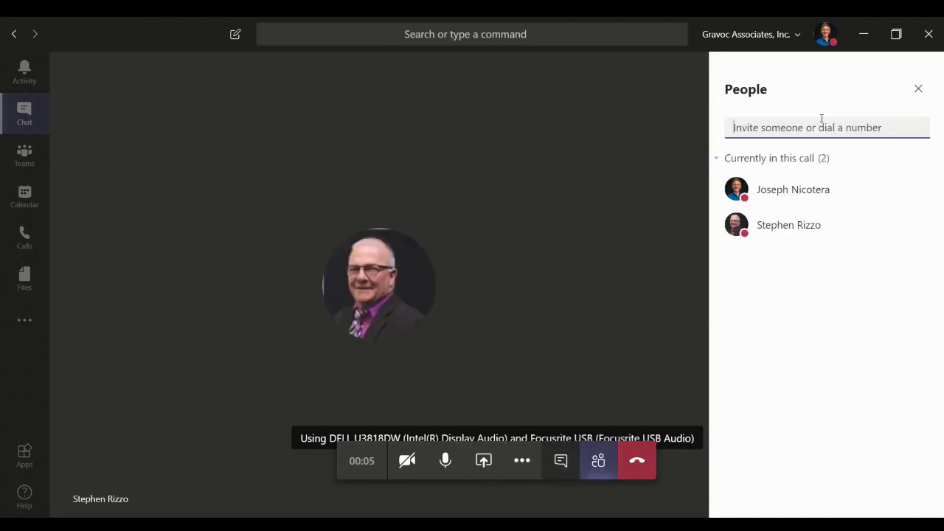
text(kri)
key(BackSpace)
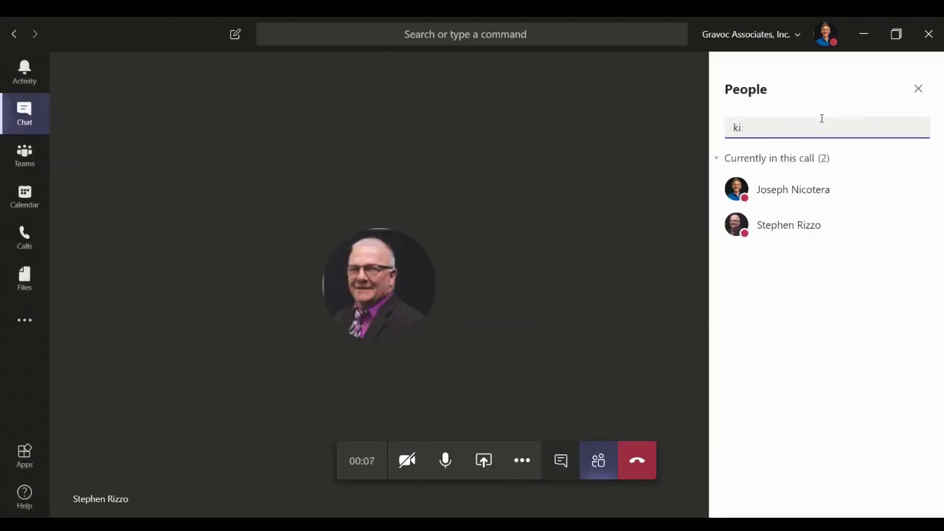
text(isi)
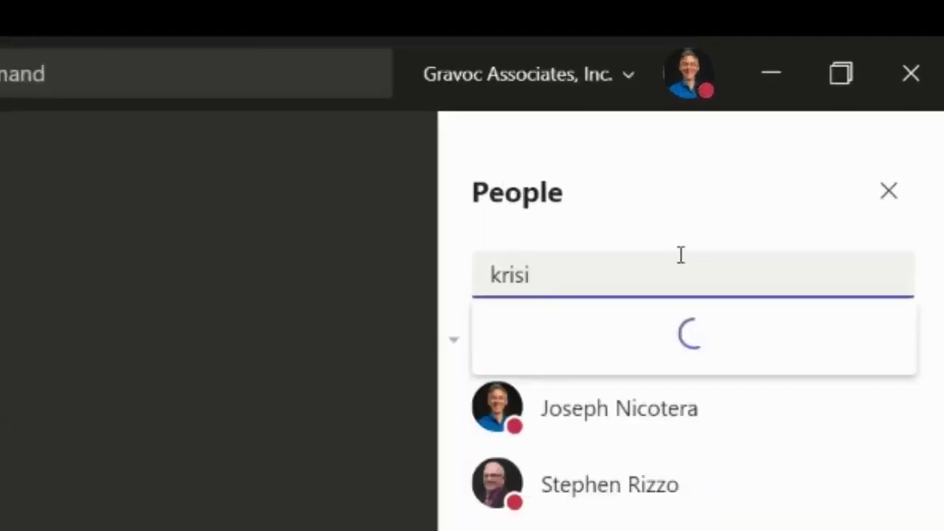
click(633, 328)
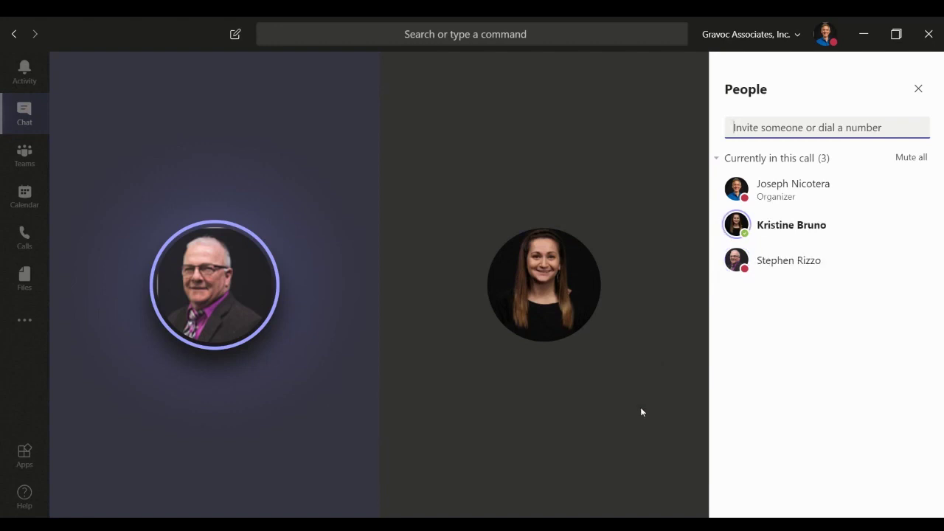
mouse_move(642, 412)
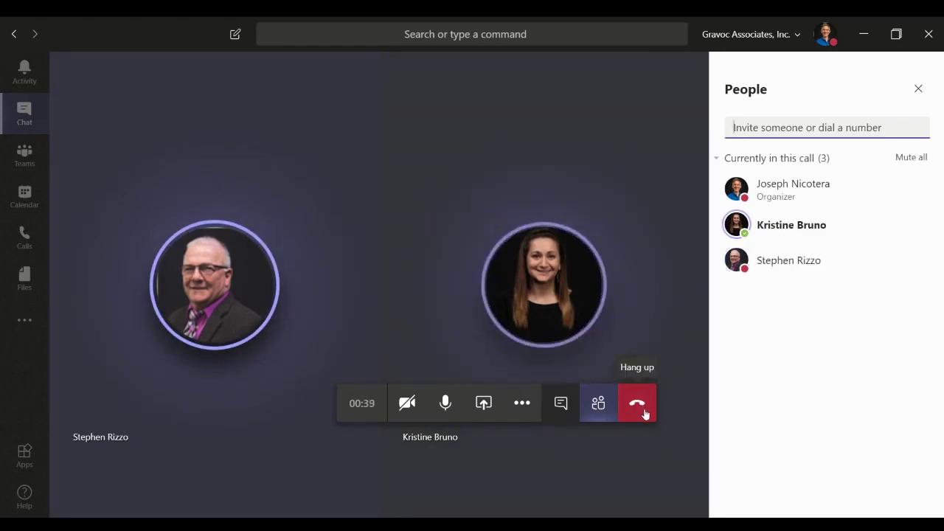
click(646, 415)
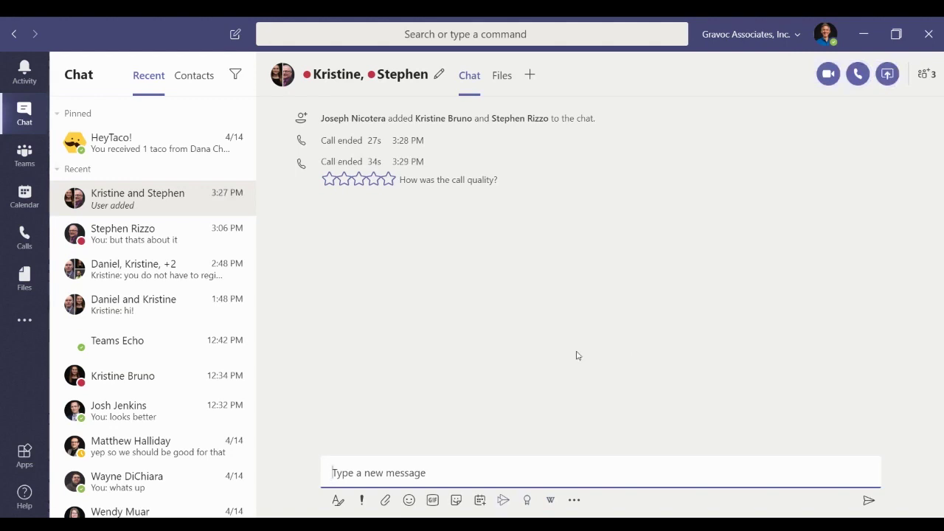
Write the status message "i'm busy, if you need something call" with a mention of the IT services director, and show it when people message
click(838, 47)
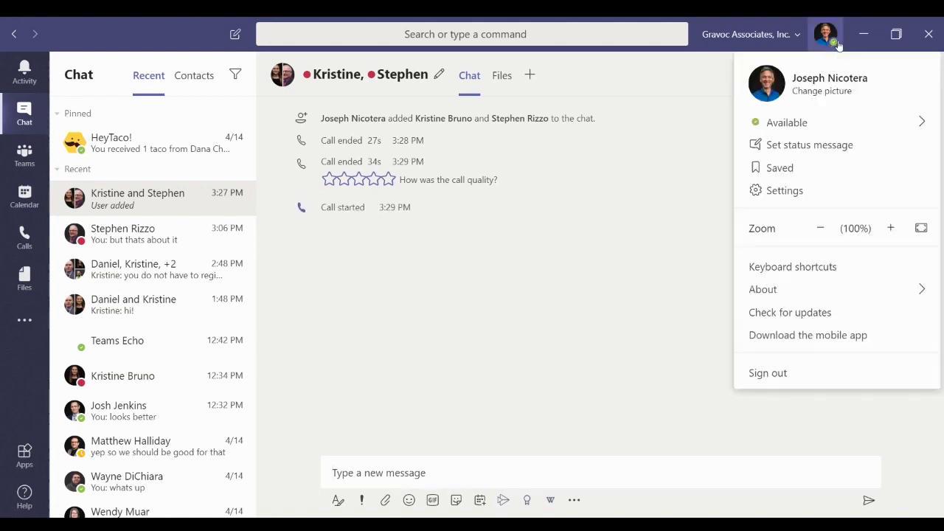
mouse_move(828, 131)
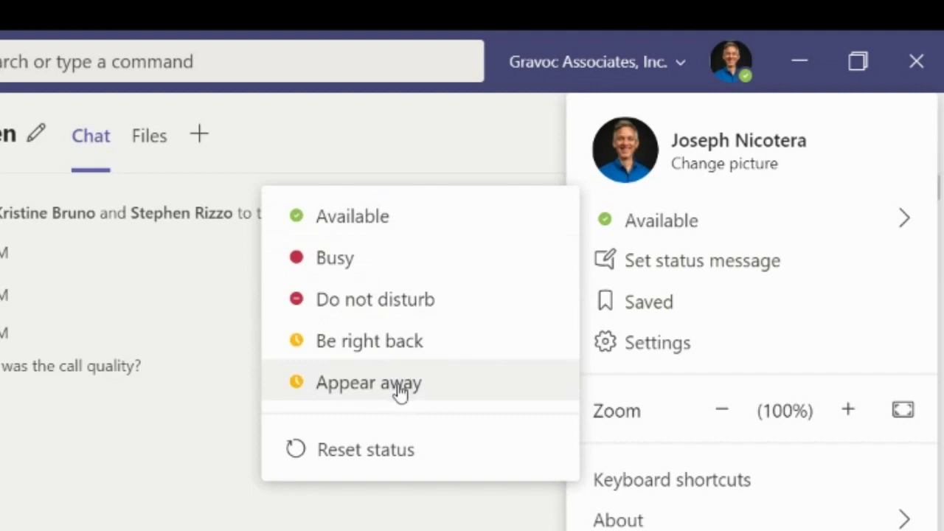
click(742, 266)
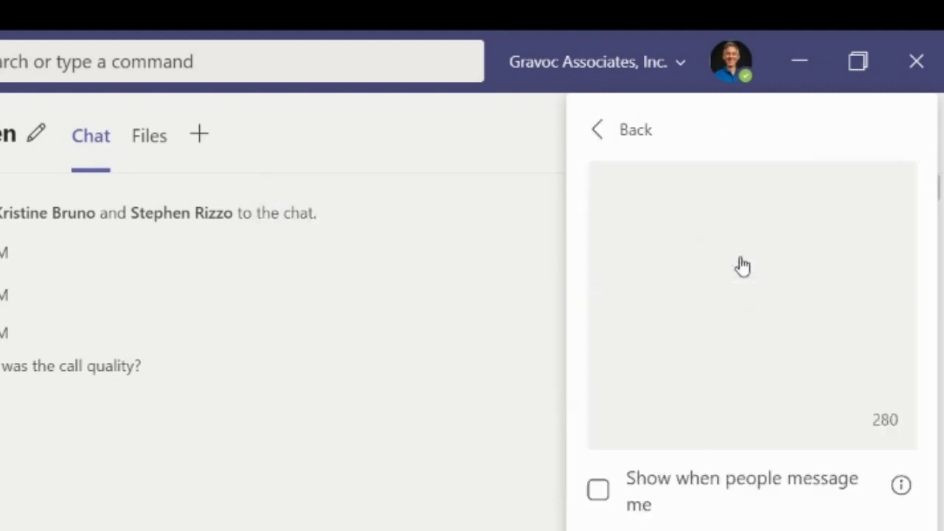
click(739, 252)
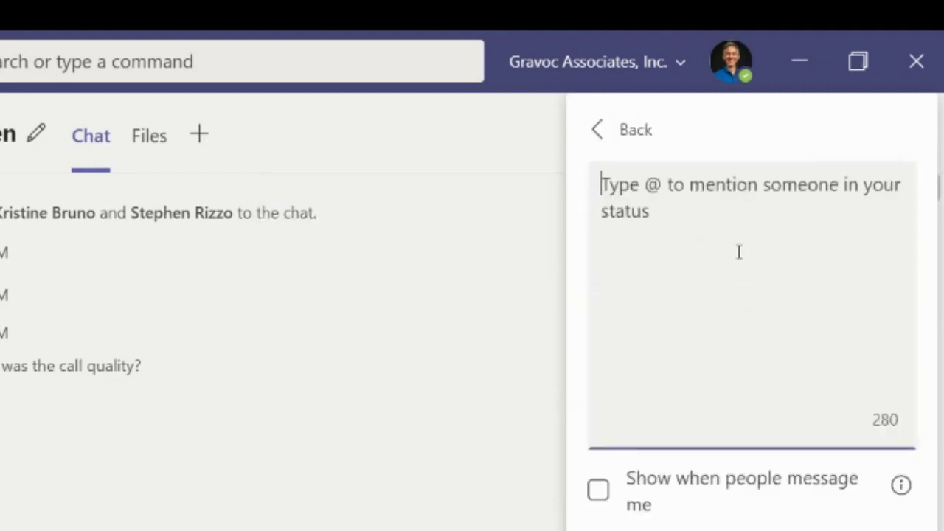
text(I)
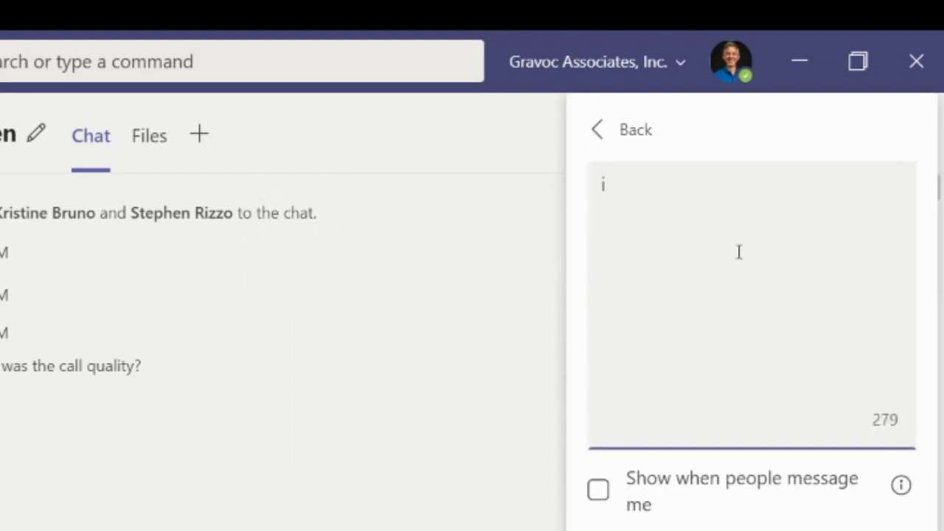
text('m busy,)
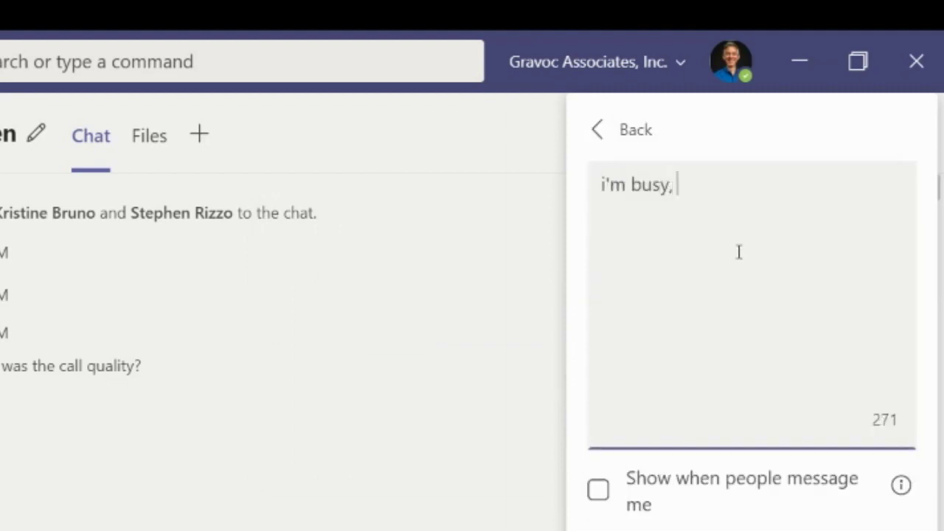
text( if you need some)
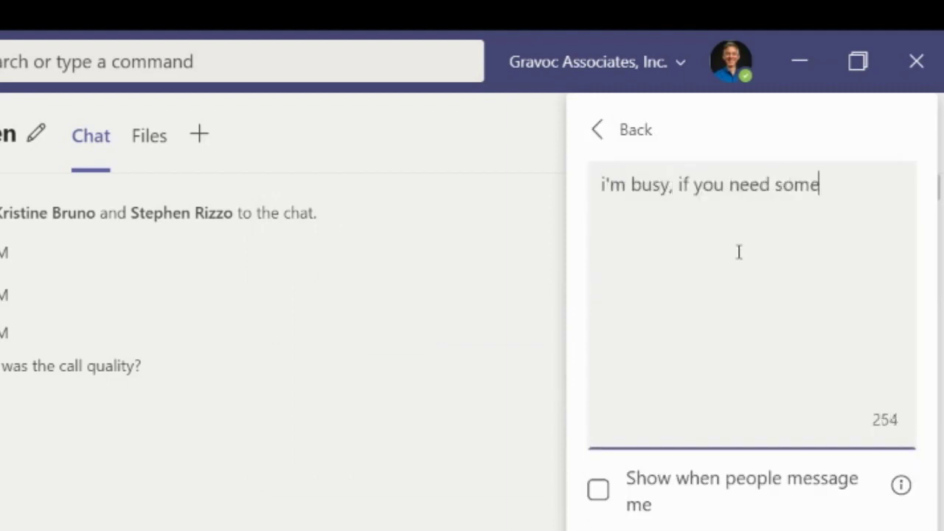
text(thing call @)
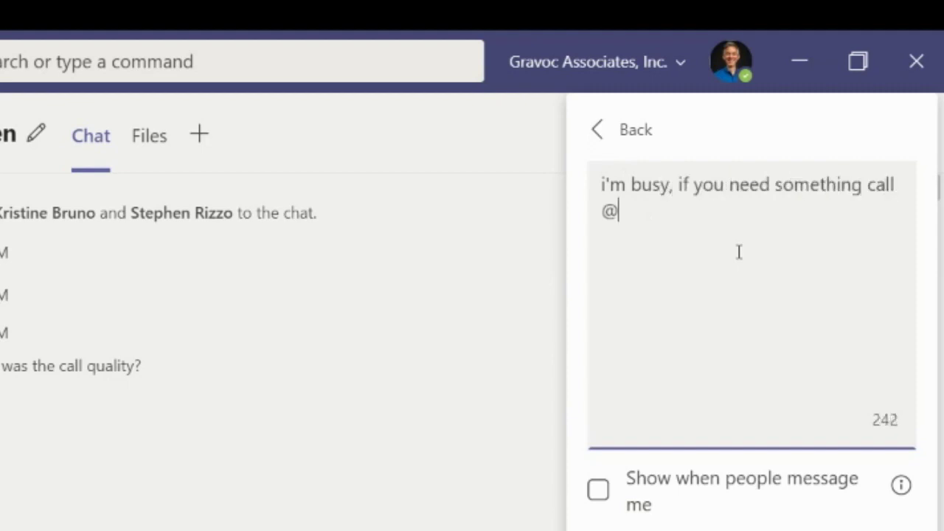
text(steve)
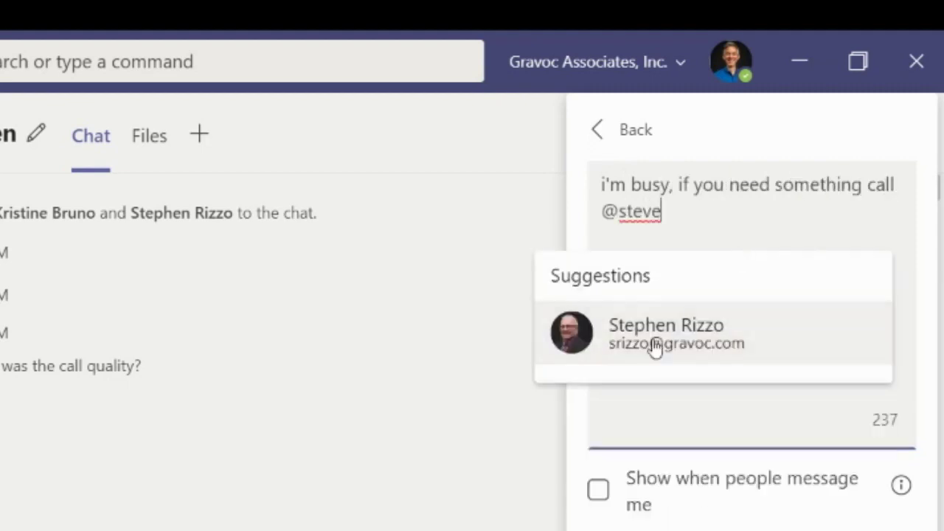
click(655, 348)
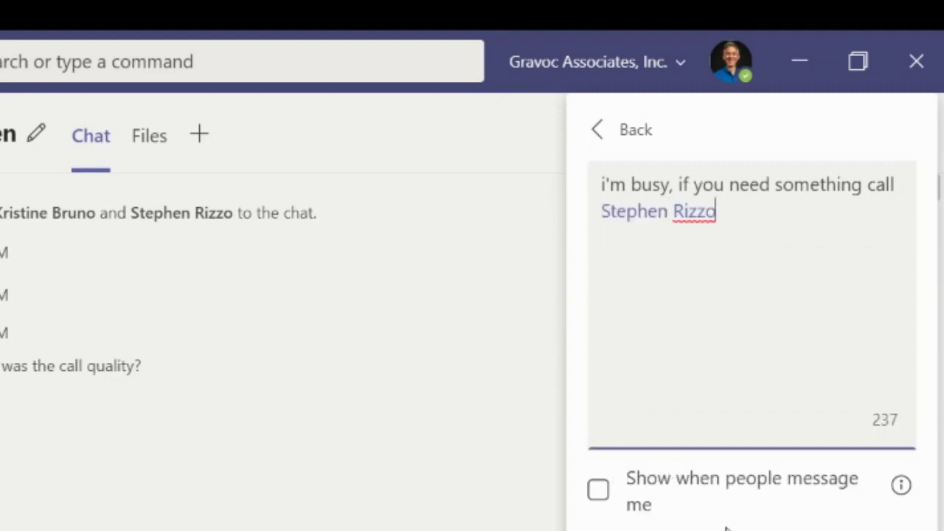
click(598, 490)
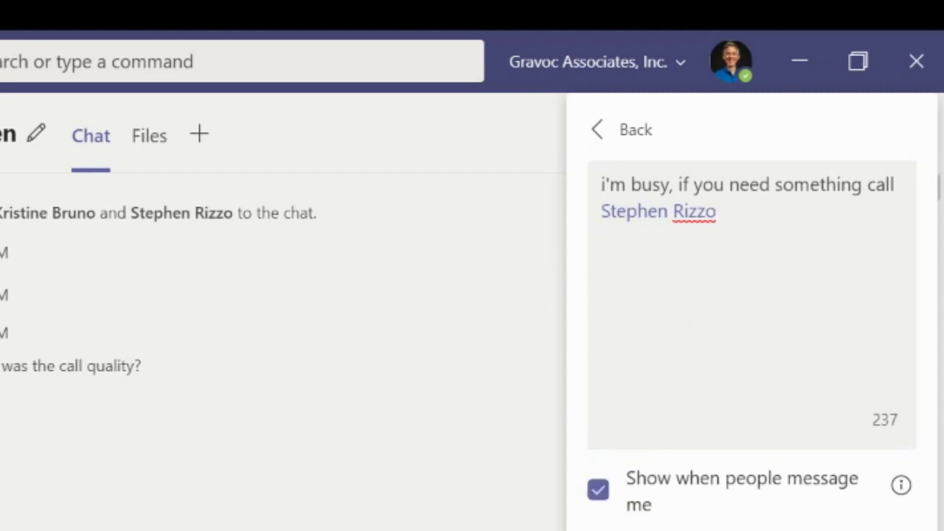
key(Escape)
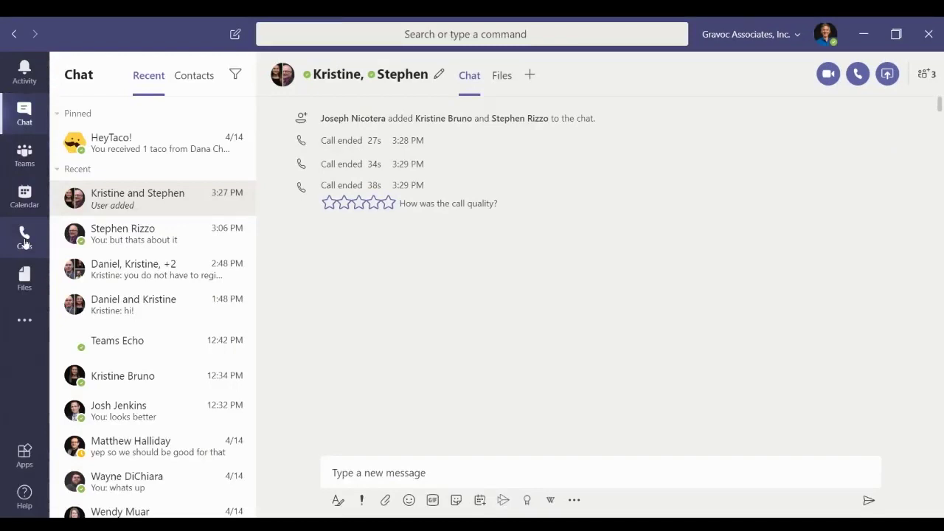
Open a chat from the 3:27 PM outgoing call in the call history and send the message "hey there"
click(25, 239)
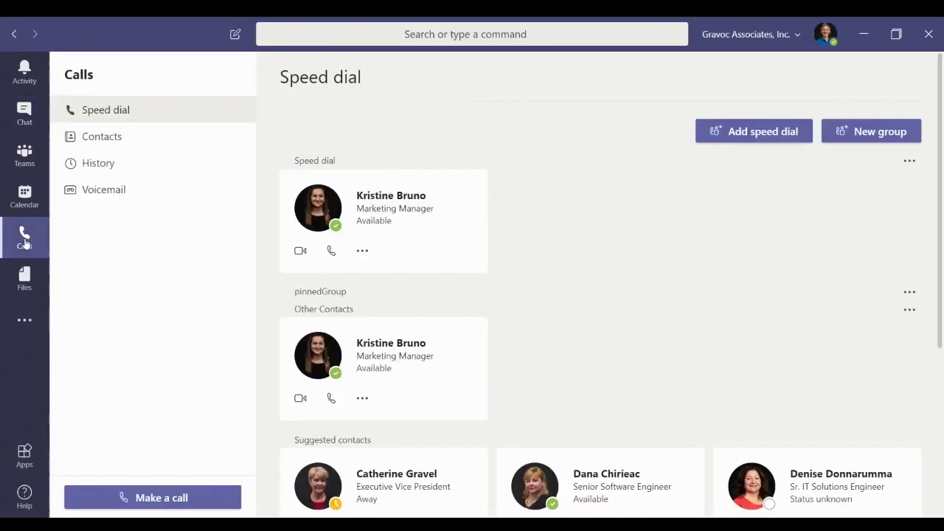
click(119, 166)
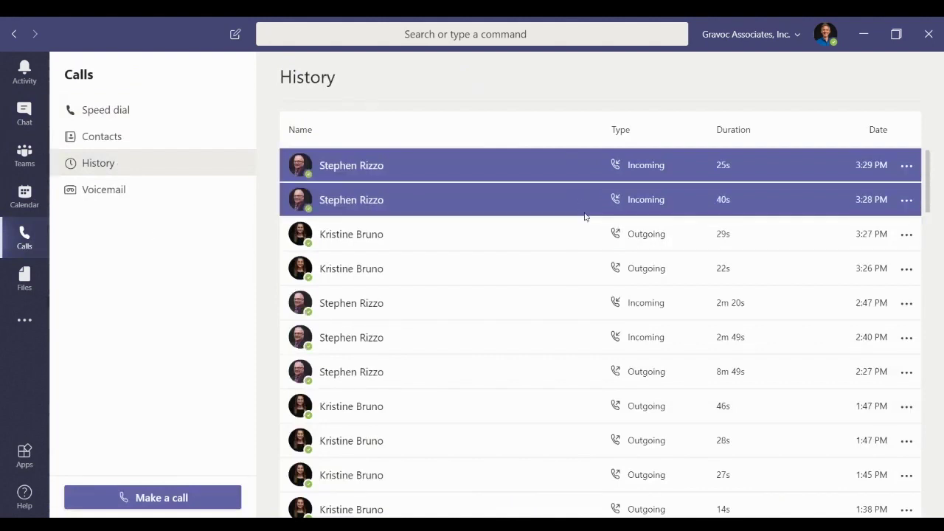
click(906, 234)
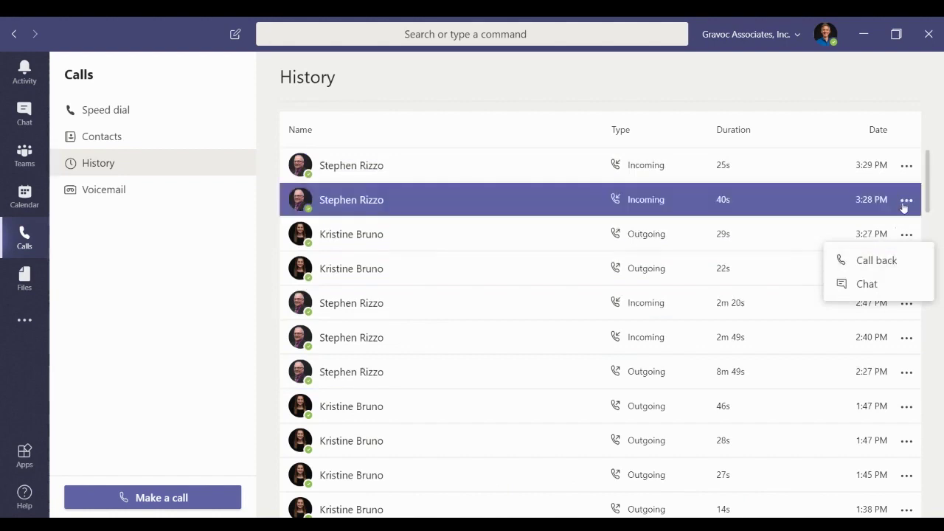
click(892, 293)
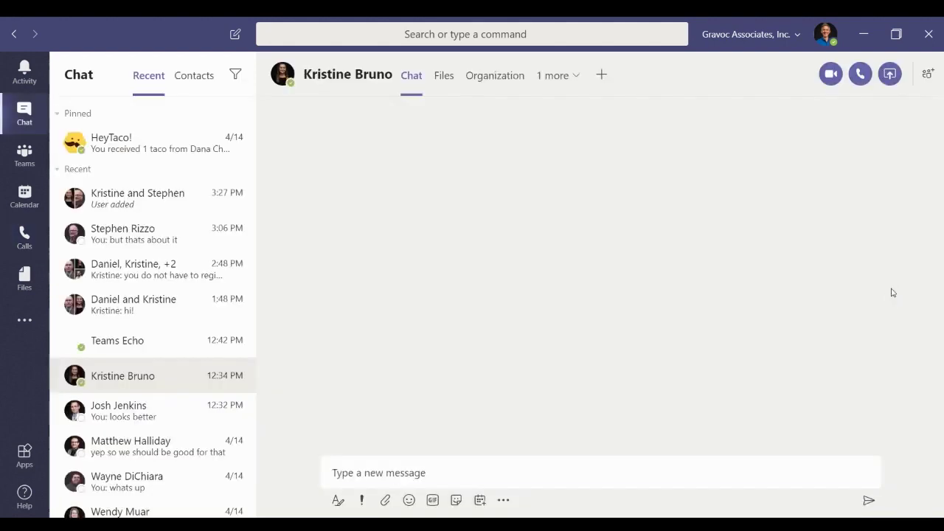
text(hey there)
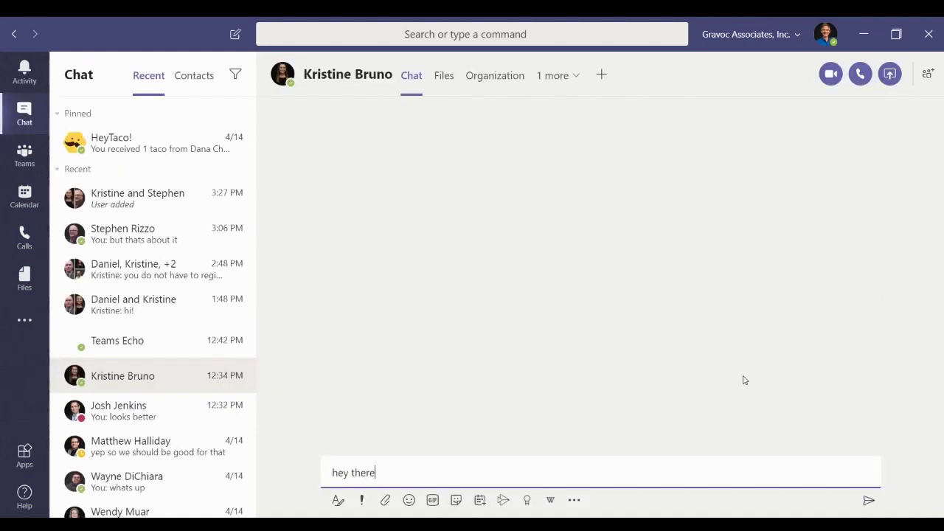
key(Return)
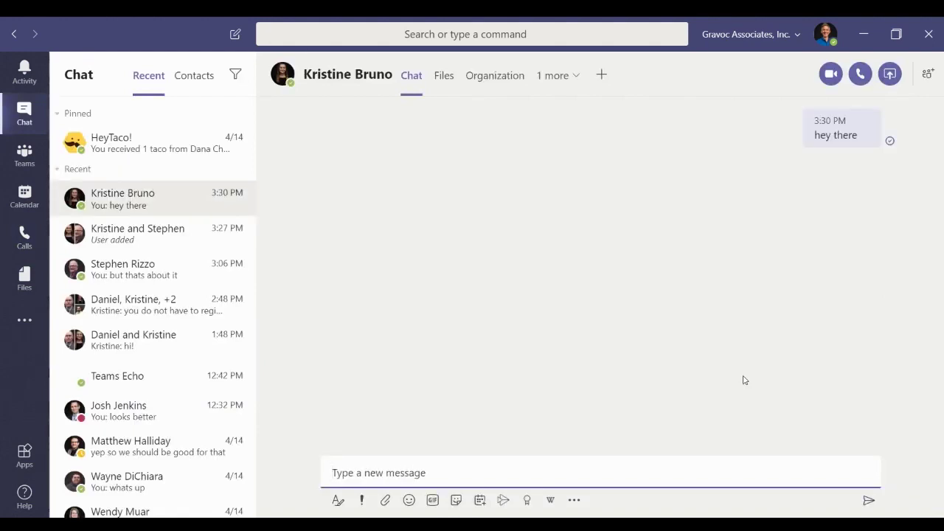